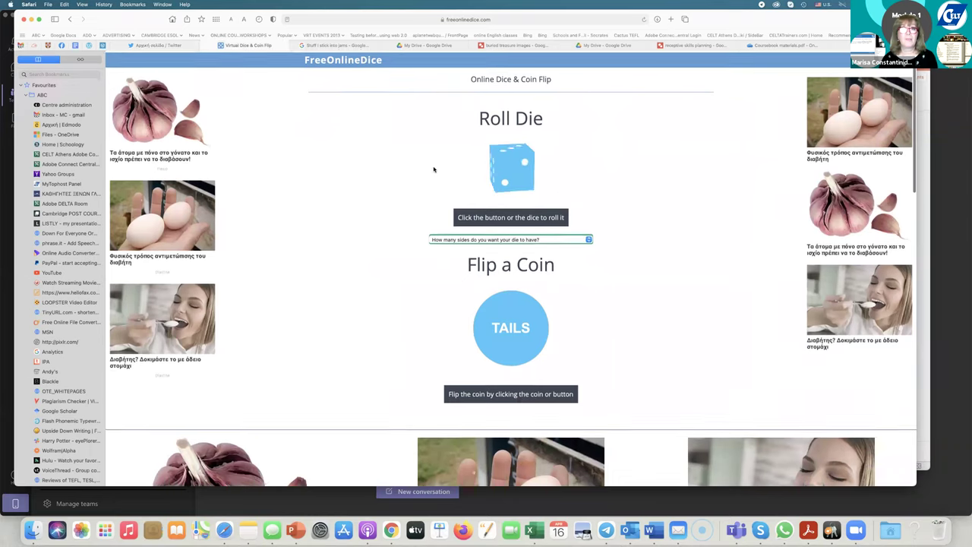
Undo the last board change, reload the jam after the loading error, and go back to the lake frame.
{"action": "left_click", "coordinate": [338, 45]}
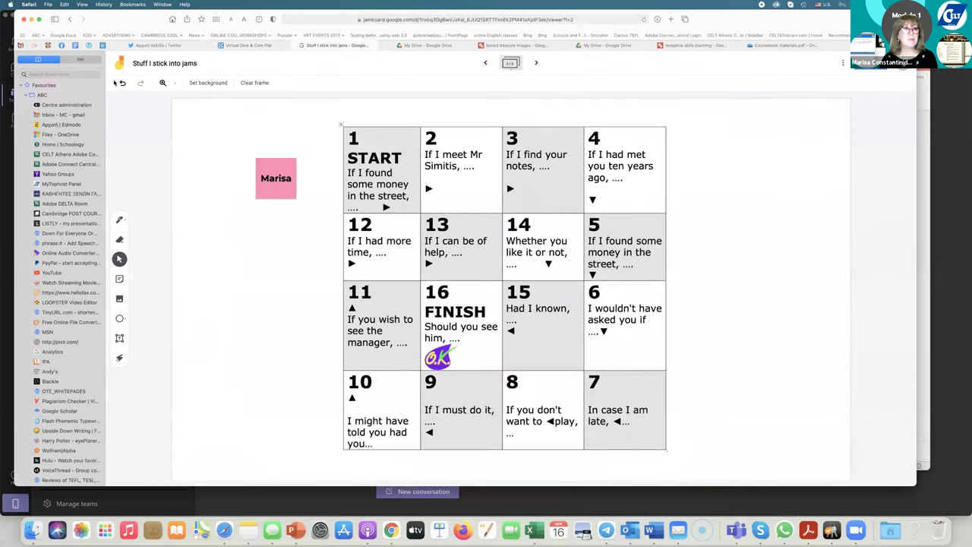
{"action": "left_click", "coordinate": [120, 83]}
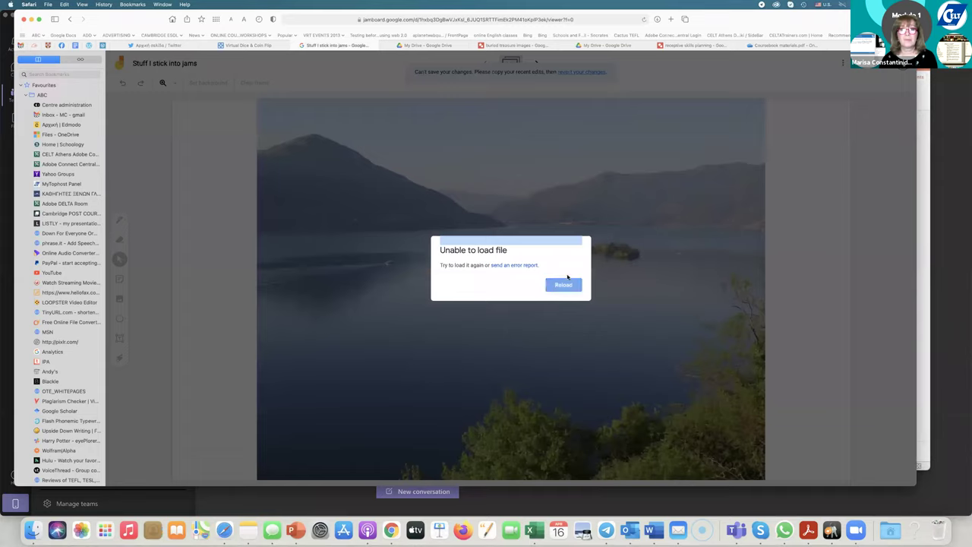
{"action": "left_click", "coordinate": [563, 284]}
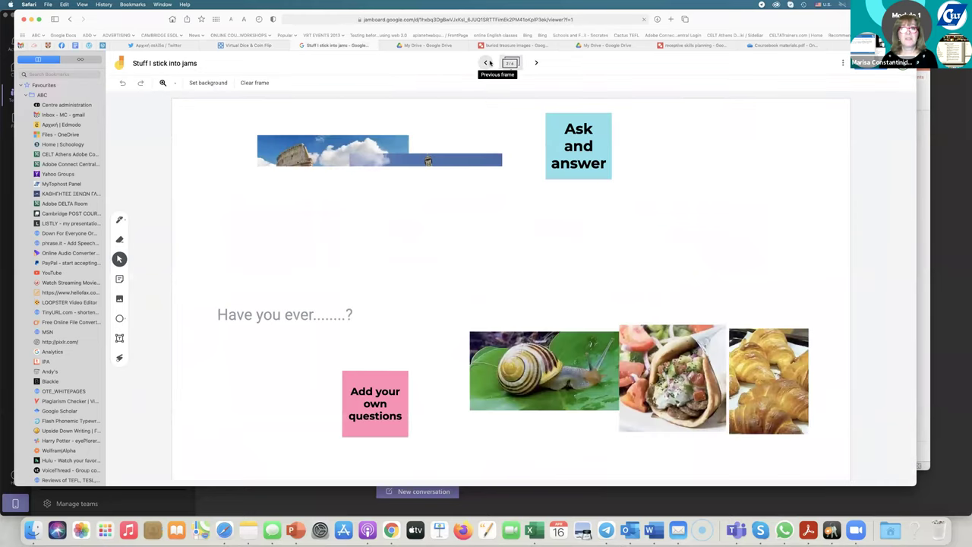
{"action": "left_click", "coordinate": [487, 63]}
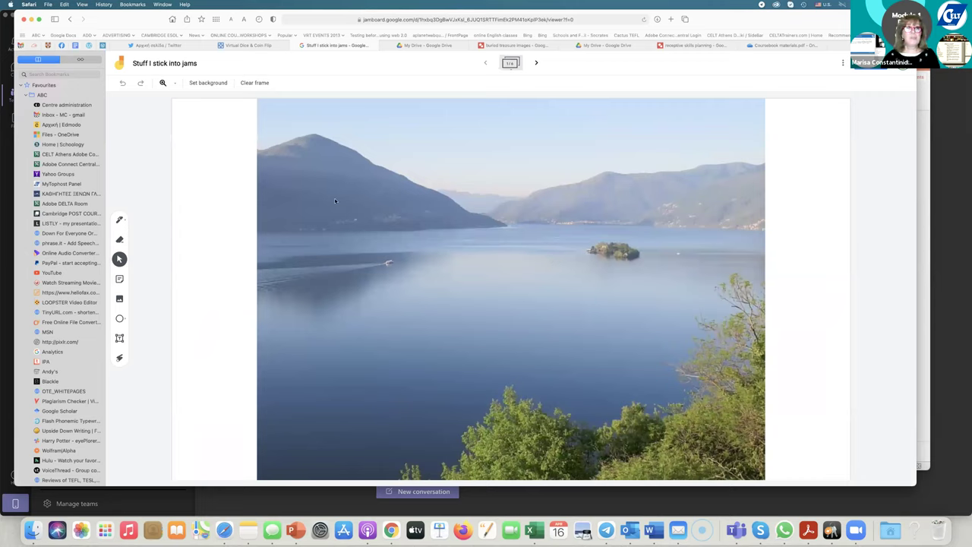
Search images for 'banking and finance' and make the dollar-bills photo the frame background.
{"action": "left_click", "coordinate": [209, 84]}
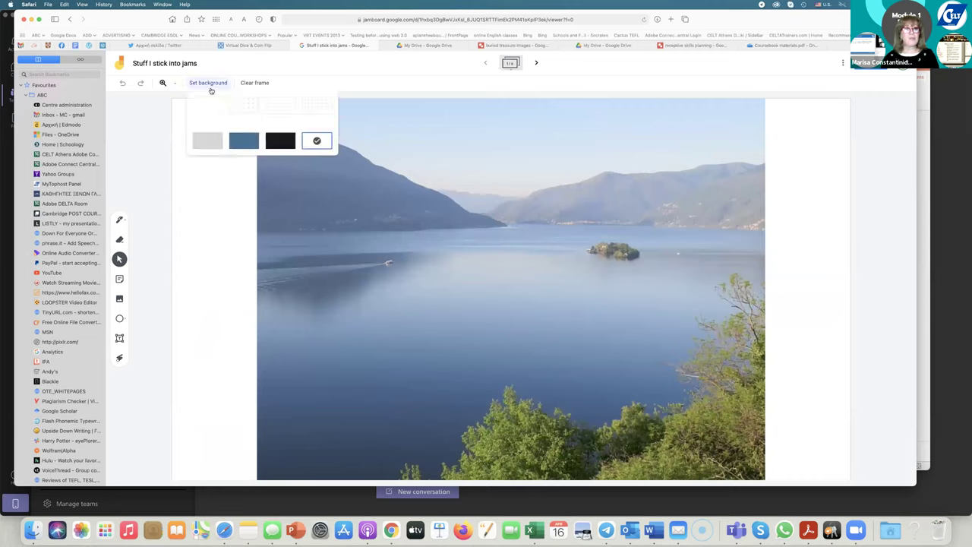
{"action": "left_click", "coordinate": [315, 140]}
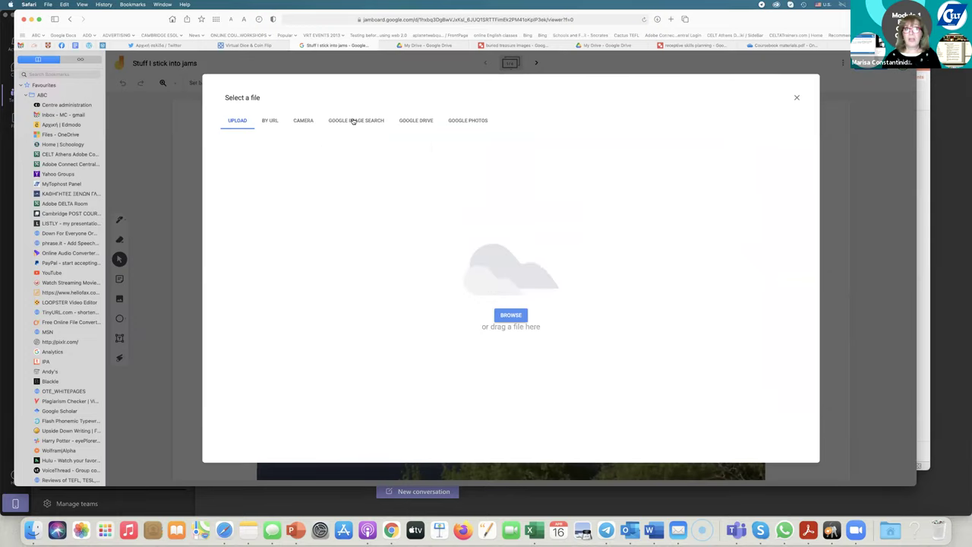
{"action": "left_click", "coordinate": [353, 122]}
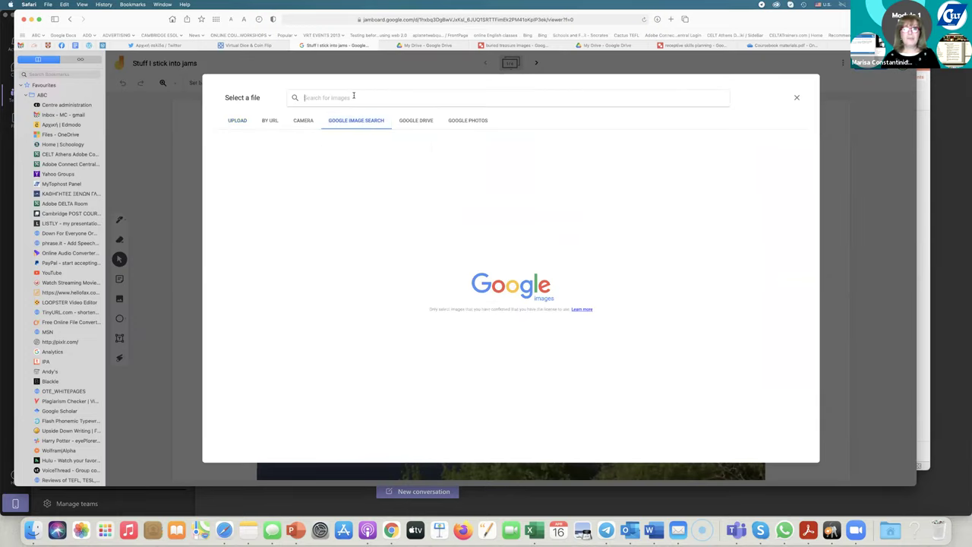
{"action": "type", "text": "banks"}
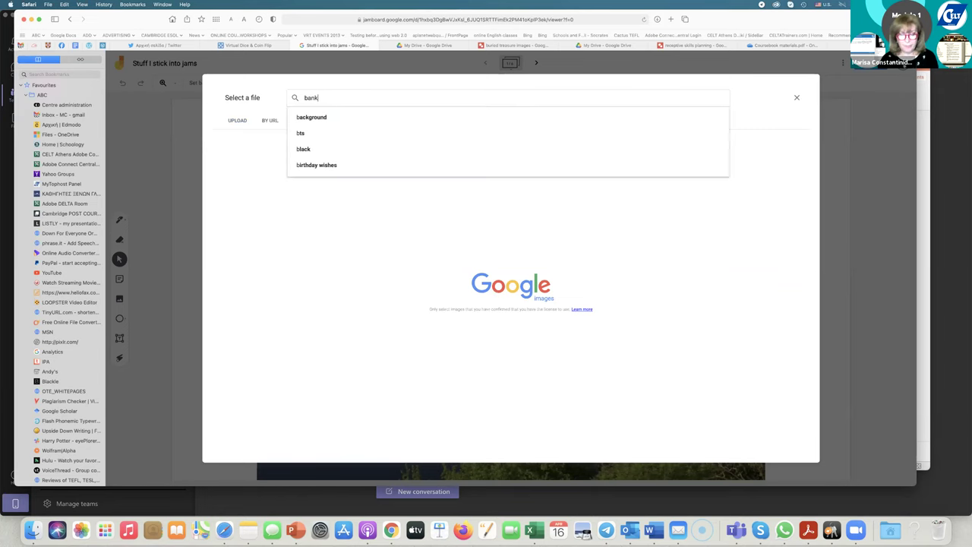
{"action": "key", "text": "Return"}
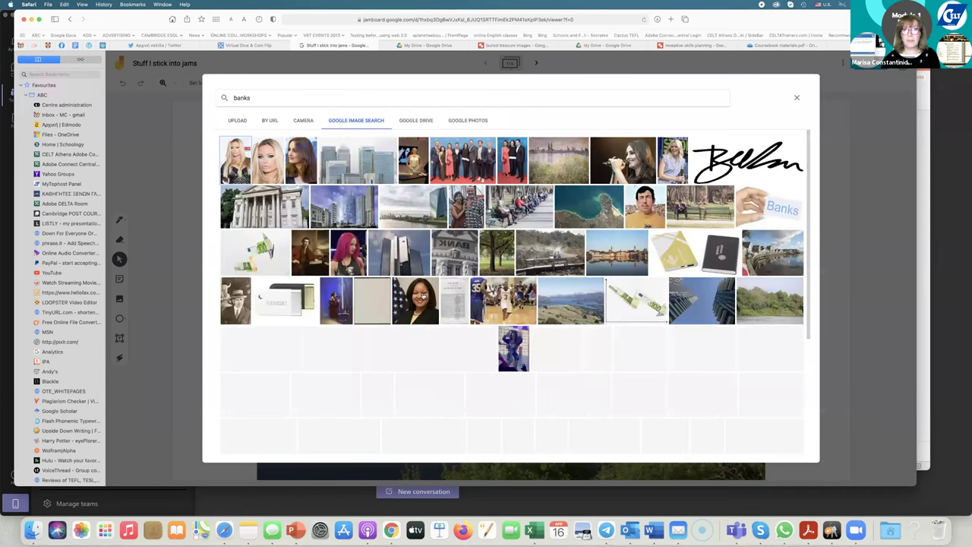
{"action": "left_click", "coordinate": [267, 95]}
{"action": "type", "text": "ing"}
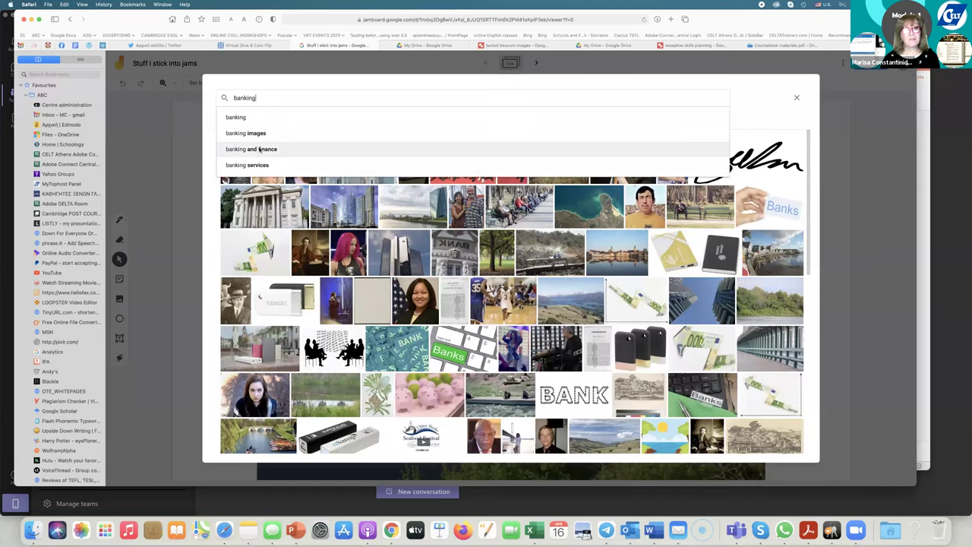
{"action": "left_click", "coordinate": [258, 148]}
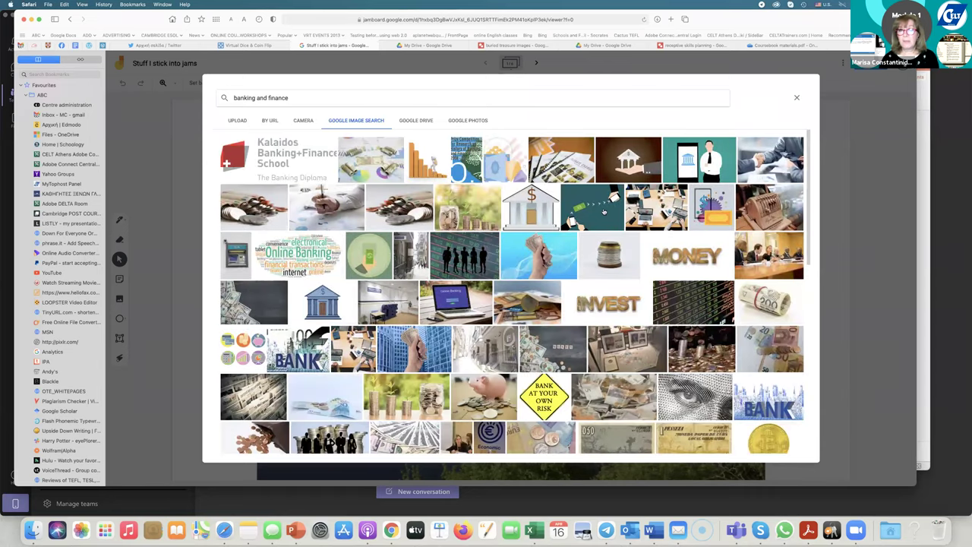
{"action": "left_click", "coordinate": [589, 220]}
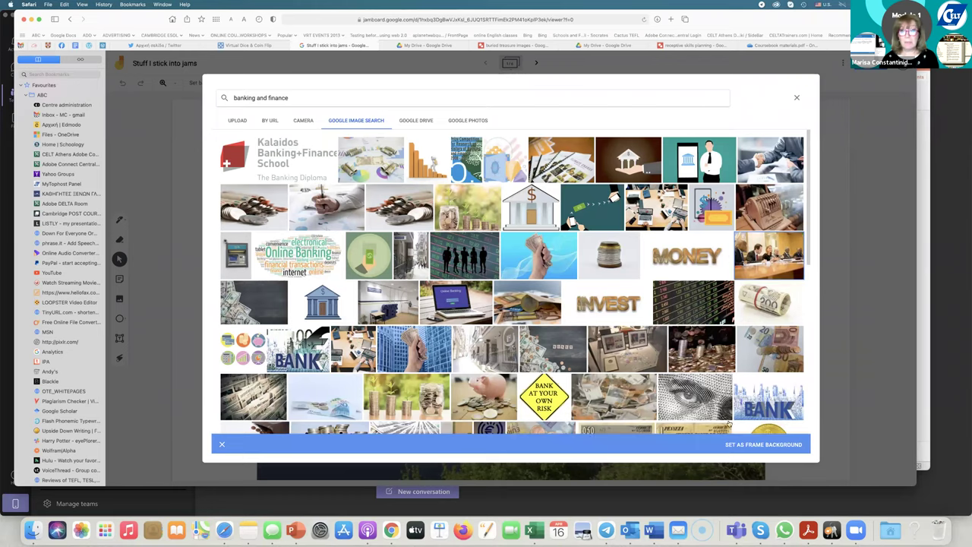
{"action": "left_click", "coordinate": [759, 444]}
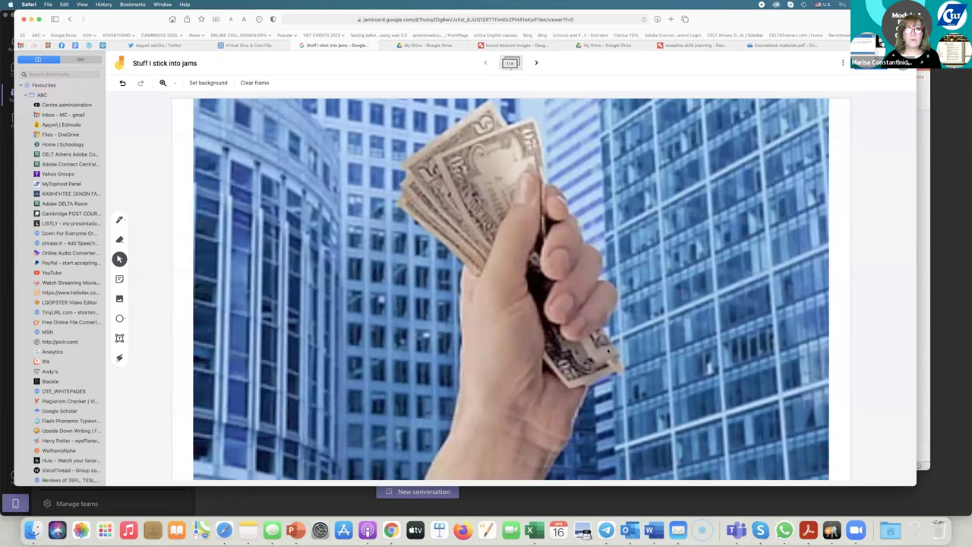
Insert a photo of cats from a 'cats' image search onto the frame.
{"action": "left_click", "coordinate": [119, 299]}
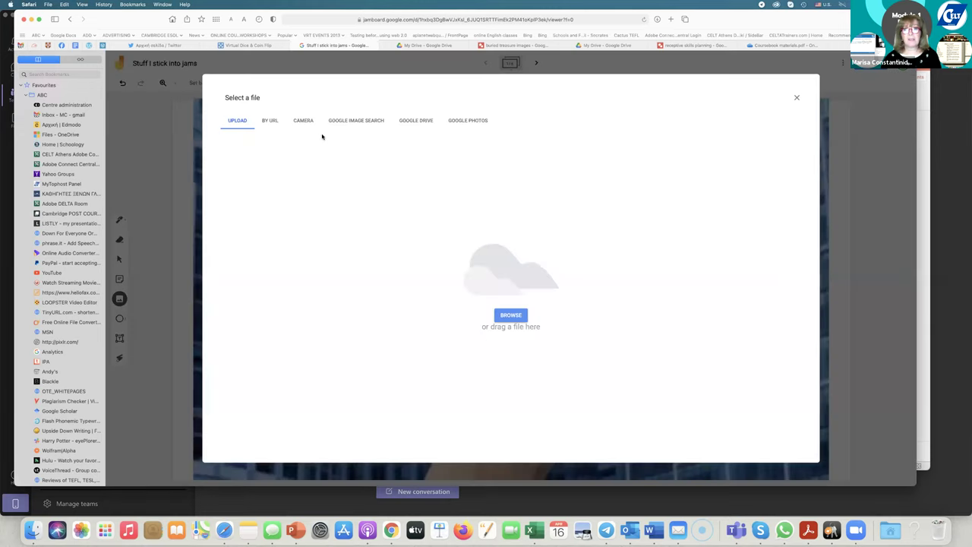
{"action": "left_click", "coordinate": [351, 121]}
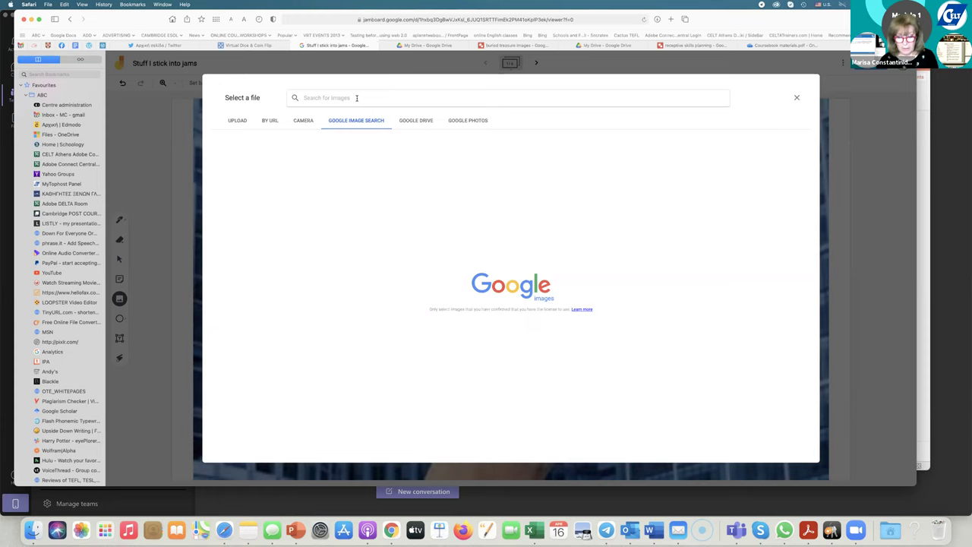
{"action": "type", "text": "cats"}
{"action": "key", "text": "Return"}
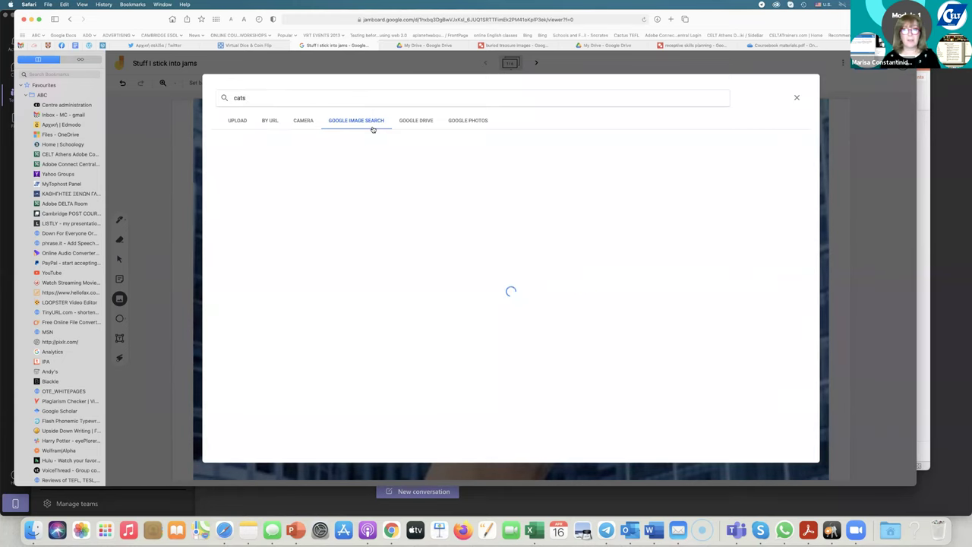
{"action": "left_click", "coordinate": [488, 217]}
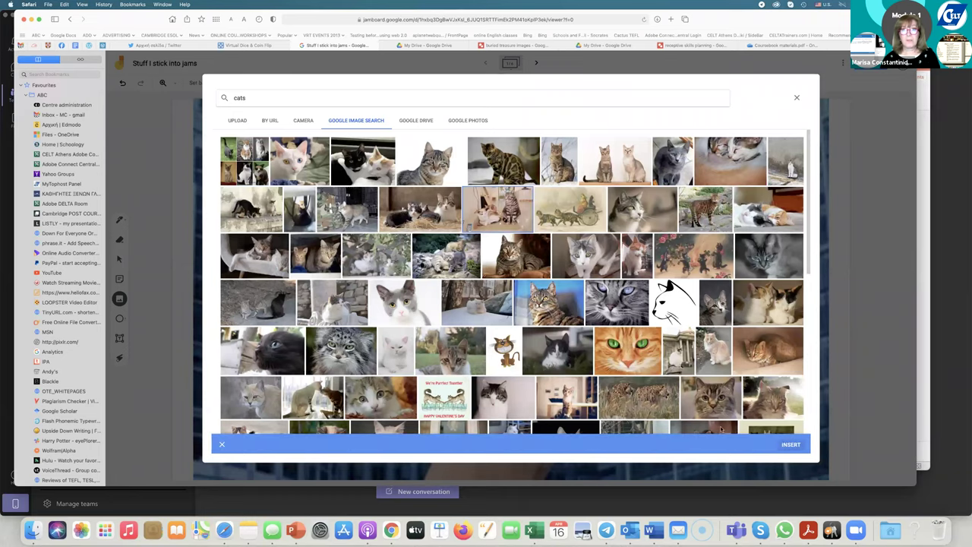
{"action": "left_click", "coordinate": [783, 444]}
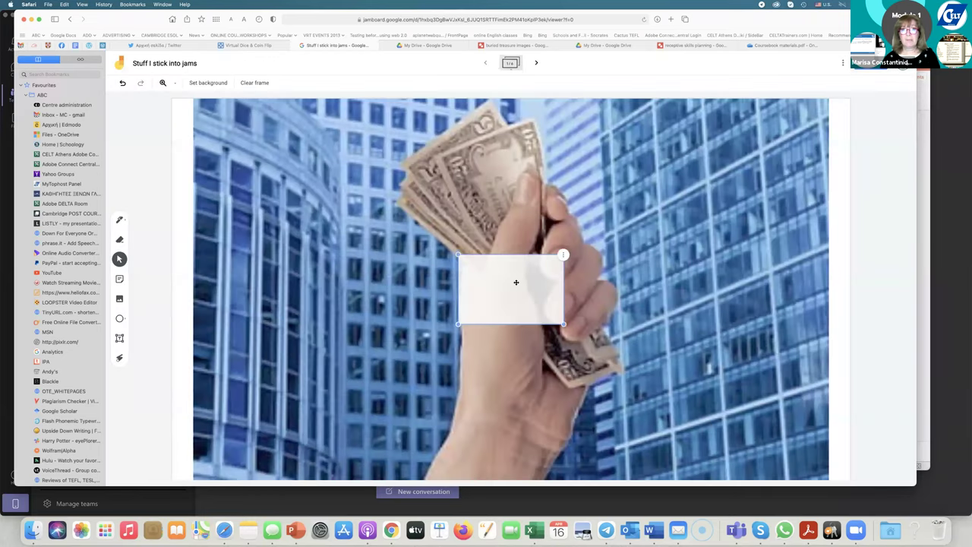
Enlarge and reposition the cat photo, and set the frame background to plain white.
{"action": "left_click_drag", "start_coordinate": [487, 274], "coordinate": [412, 221]}
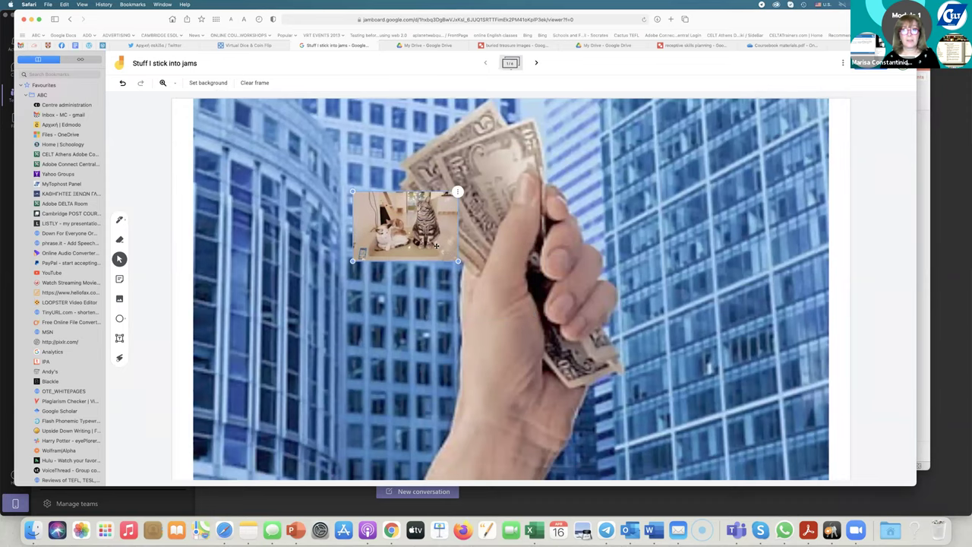
{"action": "left_click_drag", "start_coordinate": [458, 261], "coordinate": [750, 453]}
{"action": "left_click_drag", "start_coordinate": [493, 257], "coordinate": [352, 163]}
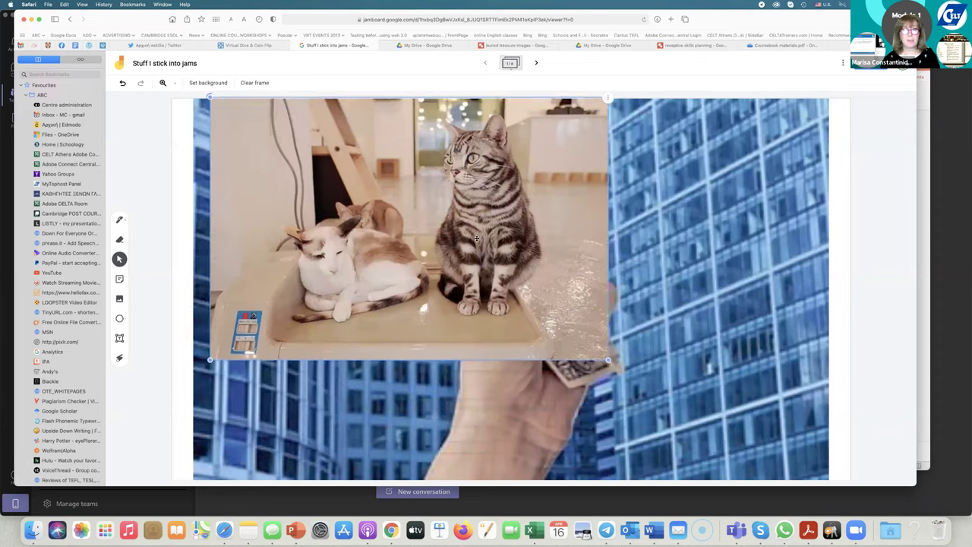
{"action": "left_click", "coordinate": [210, 83]}
{"action": "left_click", "coordinate": [205, 139]}
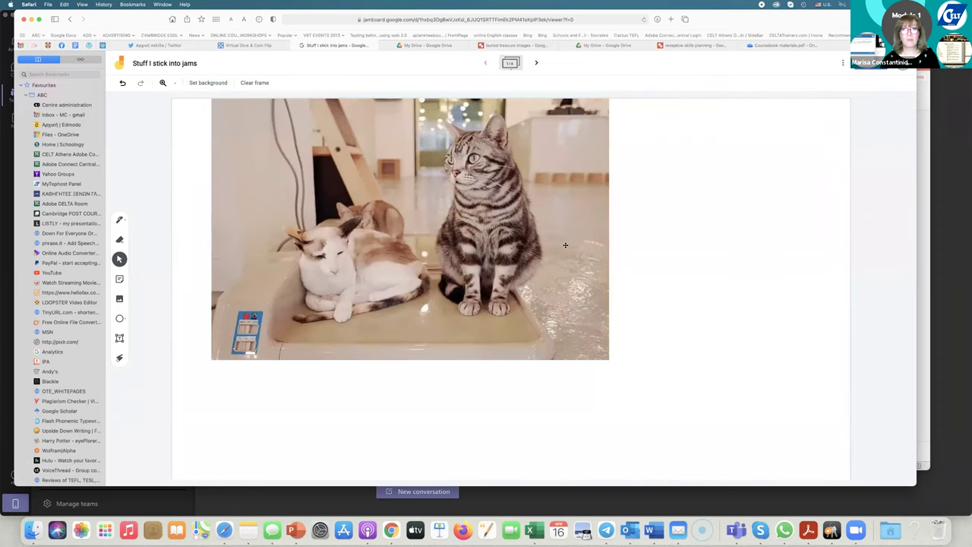
{"action": "left_click_drag", "start_coordinate": [542, 227], "coordinate": [606, 243]}
{"action": "left_click", "coordinate": [237, 89]}
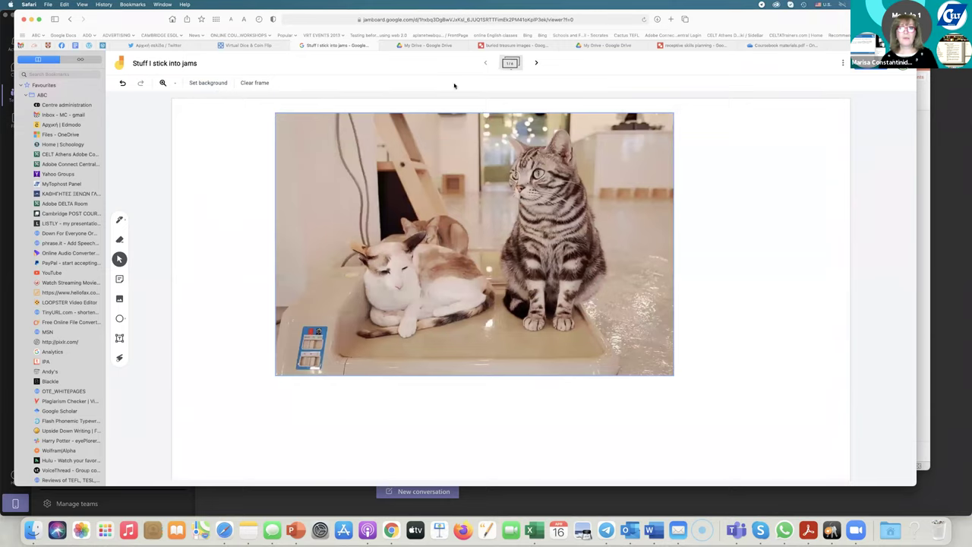
On the next frame, nudge the pink 'Add your own questions' note slightly up and right.
{"action": "left_click", "coordinate": [535, 63]}
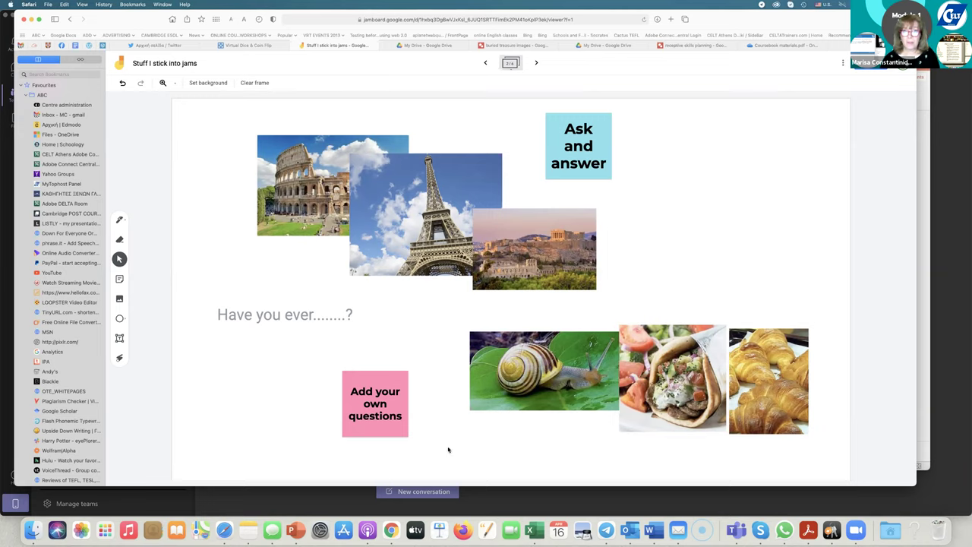
{"action": "left_click", "coordinate": [379, 406]}
{"action": "left_click_drag", "start_coordinate": [380, 406], "coordinate": [383, 401]}
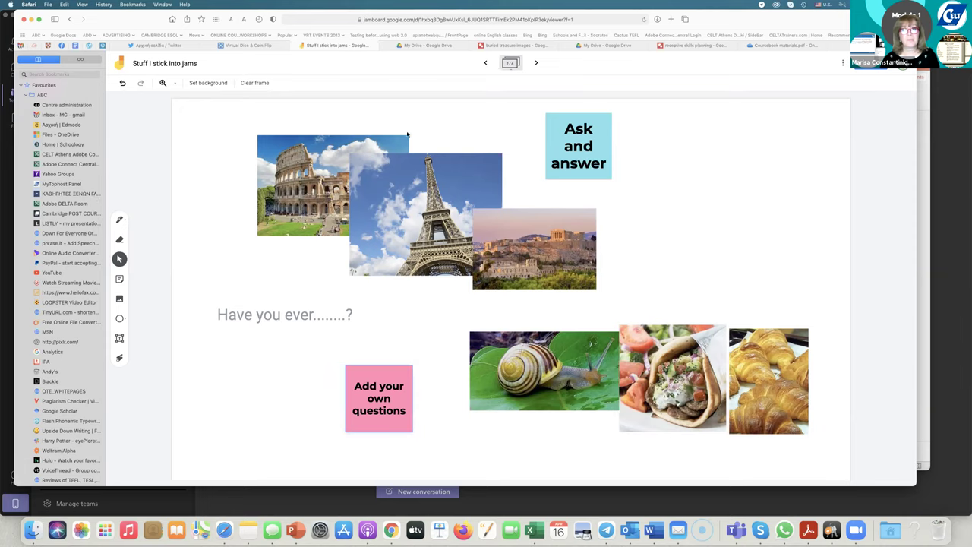
Advance past the Old habits and story frames to the Product design frame.
{"action": "left_click", "coordinate": [536, 63]}
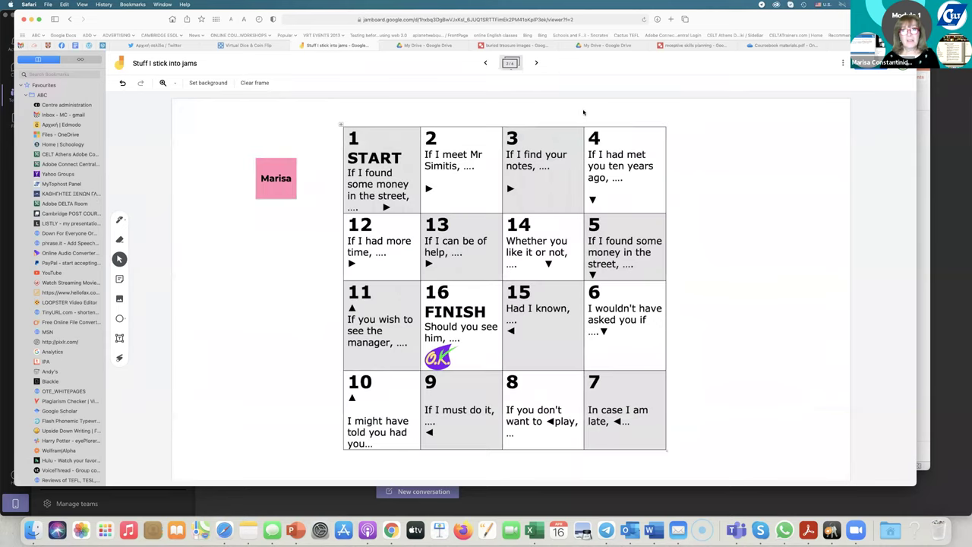
{"action": "left_click", "coordinate": [537, 63]}
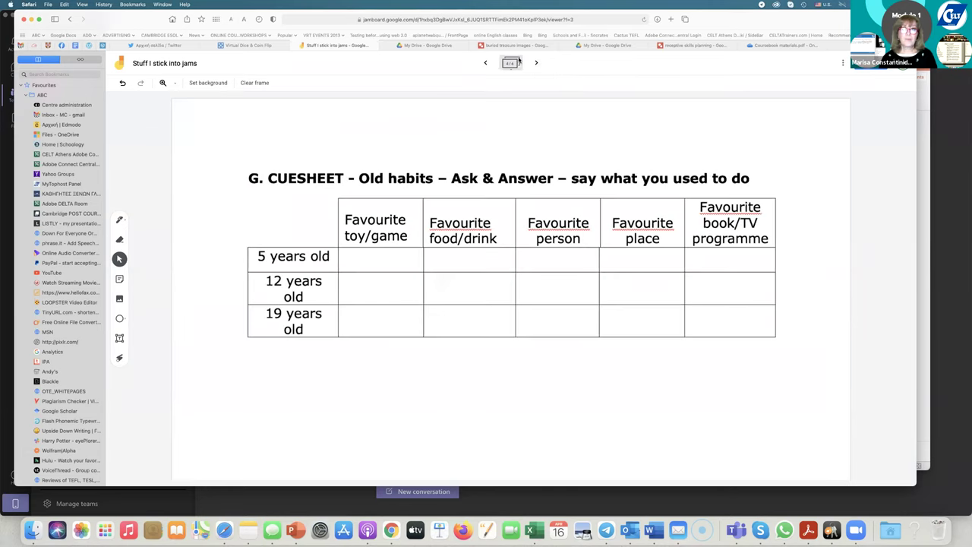
{"action": "left_click", "coordinate": [537, 64]}
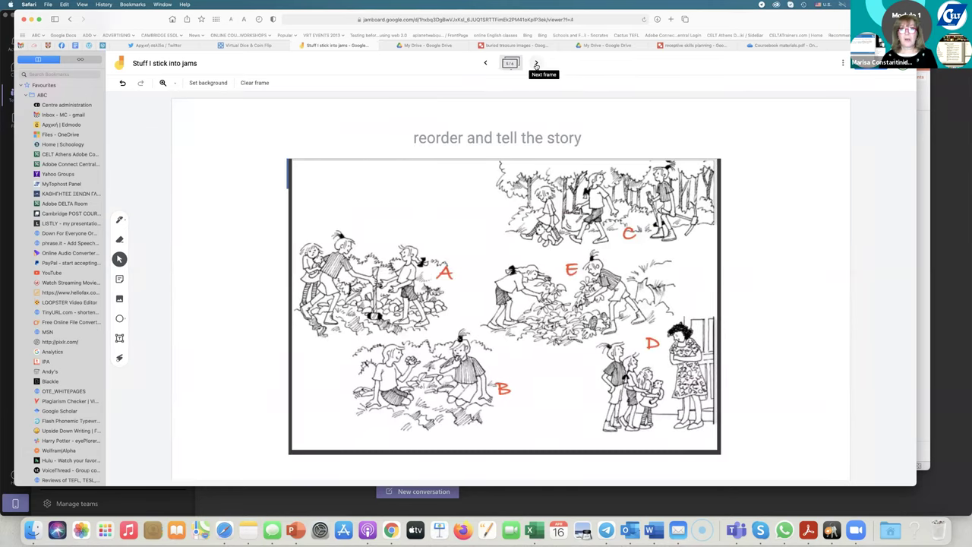
{"action": "left_click", "coordinate": [536, 63]}
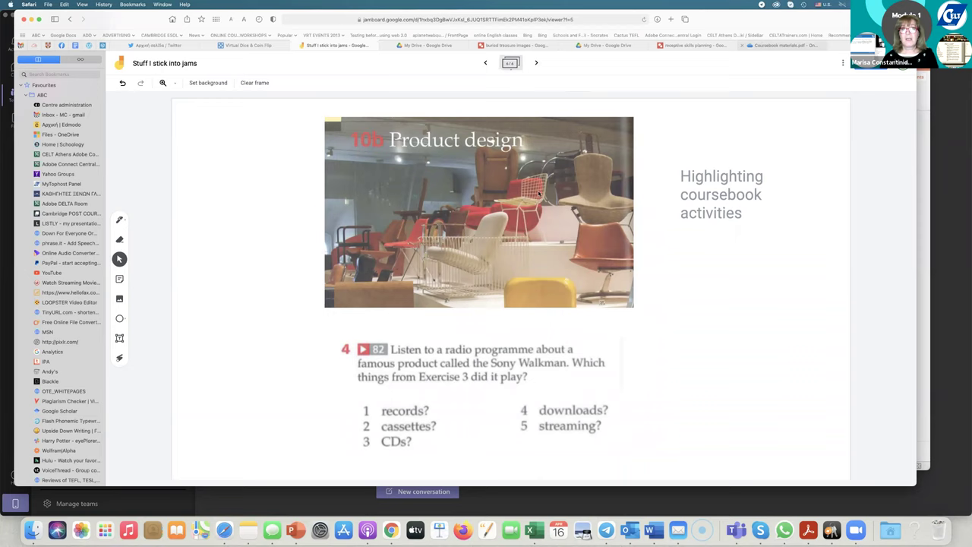
Switch to the Coursebook materials.pdf tab in OneDrive.
{"action": "key", "text": "super+9"}
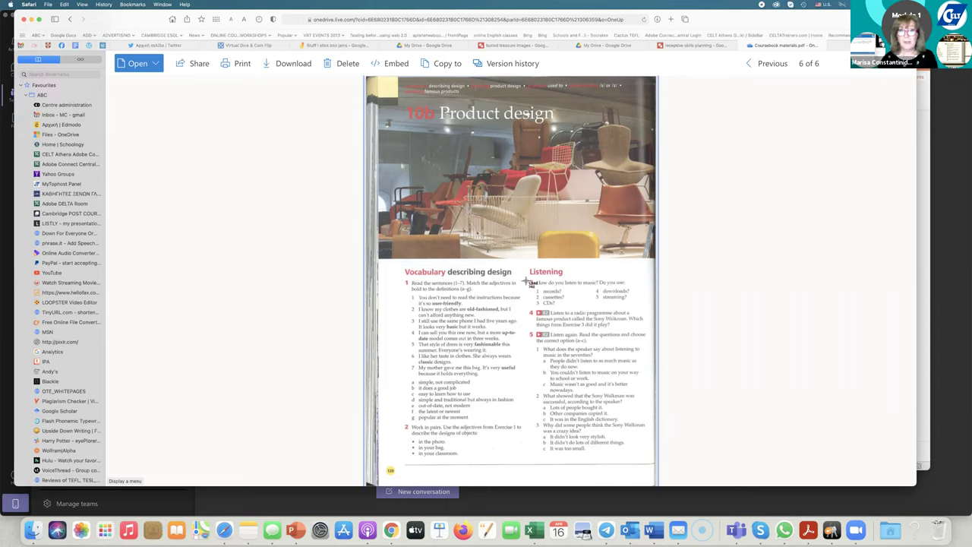
Select the Listening exercise area on the PDF page, then return to the Jamboard tab.
{"action": "left_click_drag", "start_coordinate": [525, 281], "coordinate": [616, 307]}
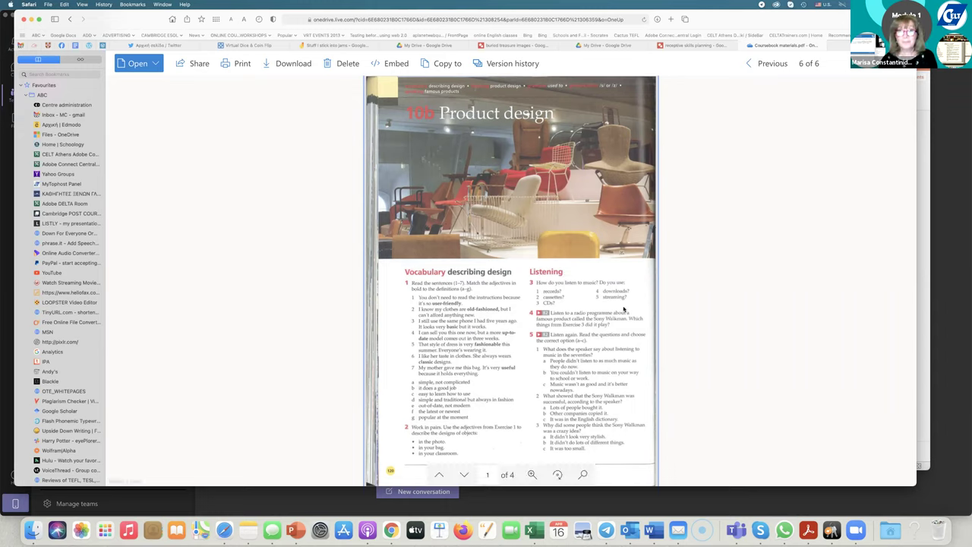
{"action": "left_click", "coordinate": [313, 46]}
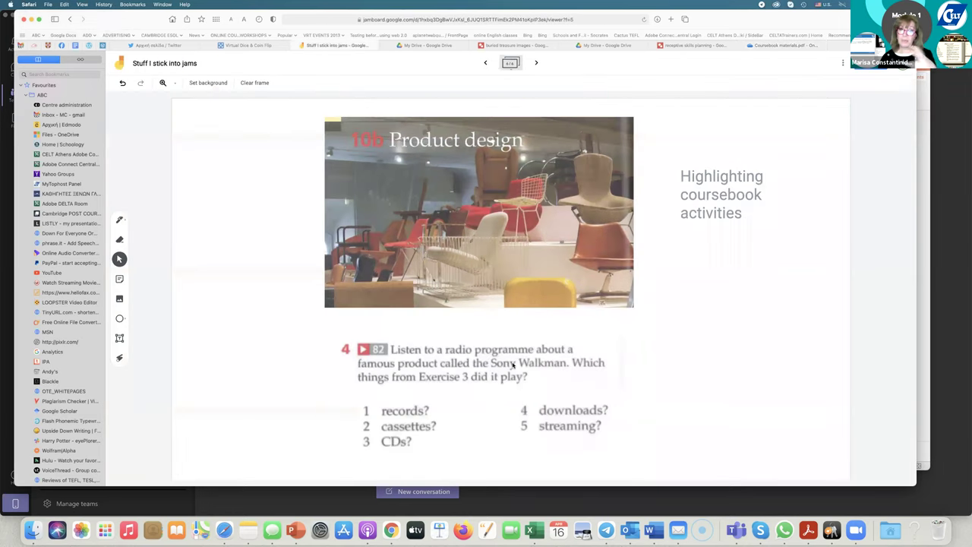